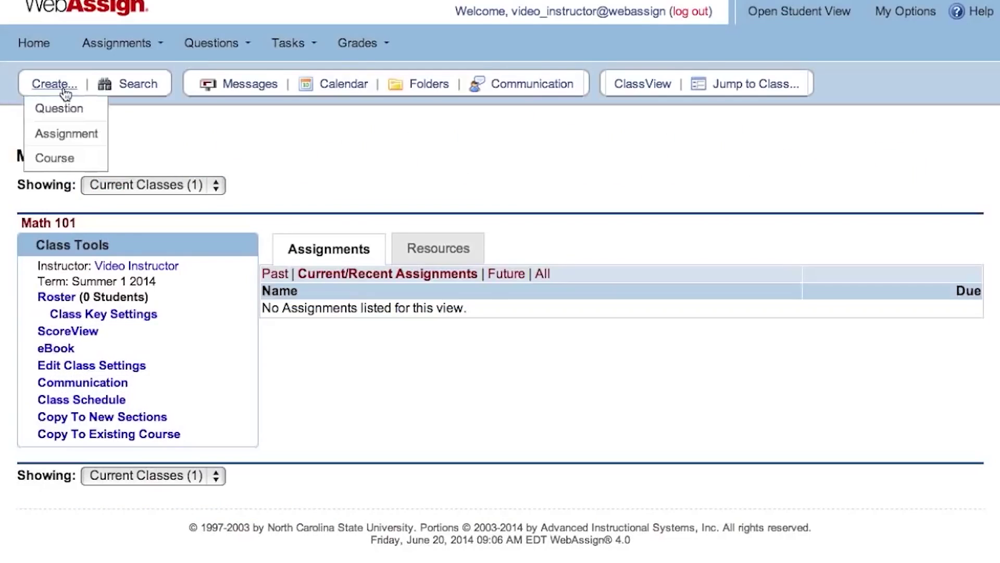
Create a new blank question from the Create menu
{"action": "left_click", "coordinate": [97, 115]}
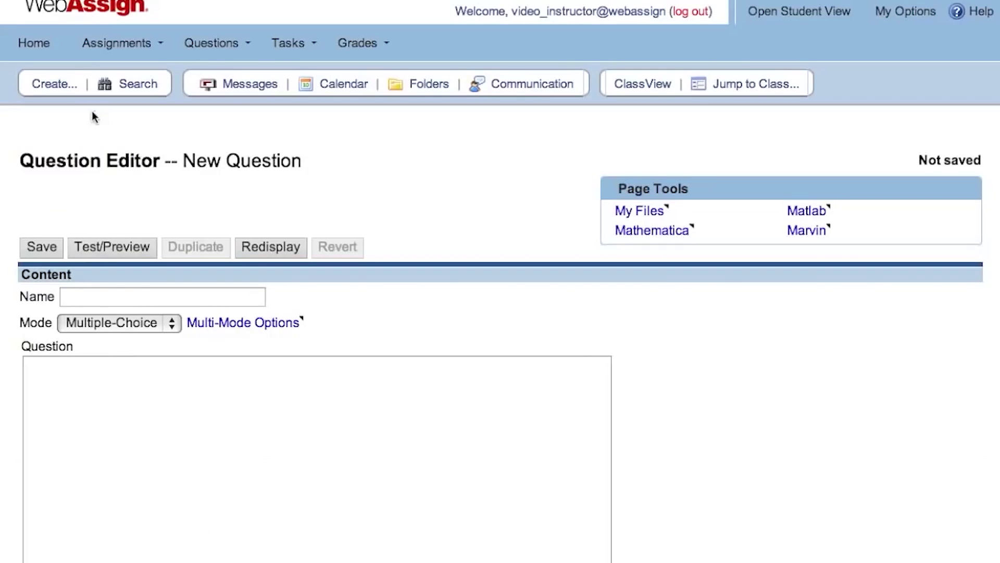
Change the question mode from Multiple-Choice to Symbolic
{"action": "left_click_drag", "start_coordinate": [47, 143], "coordinate": [161, 166]}
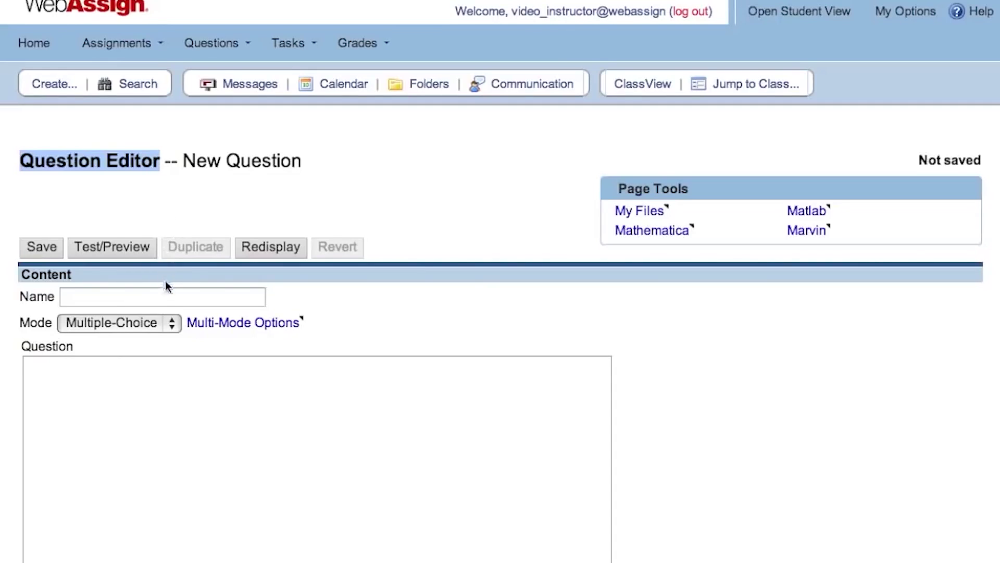
{"action": "left_click", "coordinate": [152, 326]}
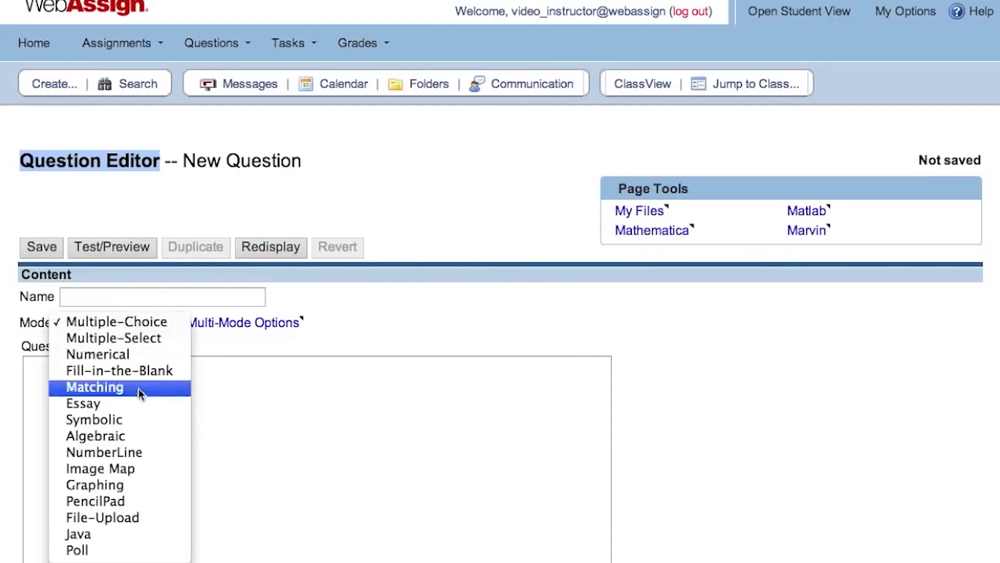
{"action": "left_click", "coordinate": [136, 417]}
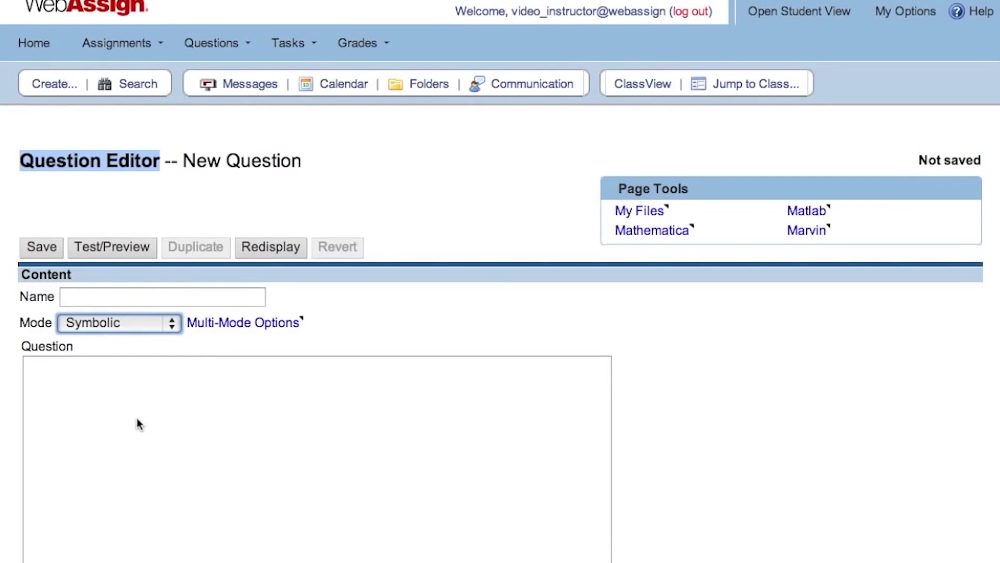
{"action": "scroll", "coordinate": [138, 424], "scroll_direction": "down", "scroll_amount": 5}
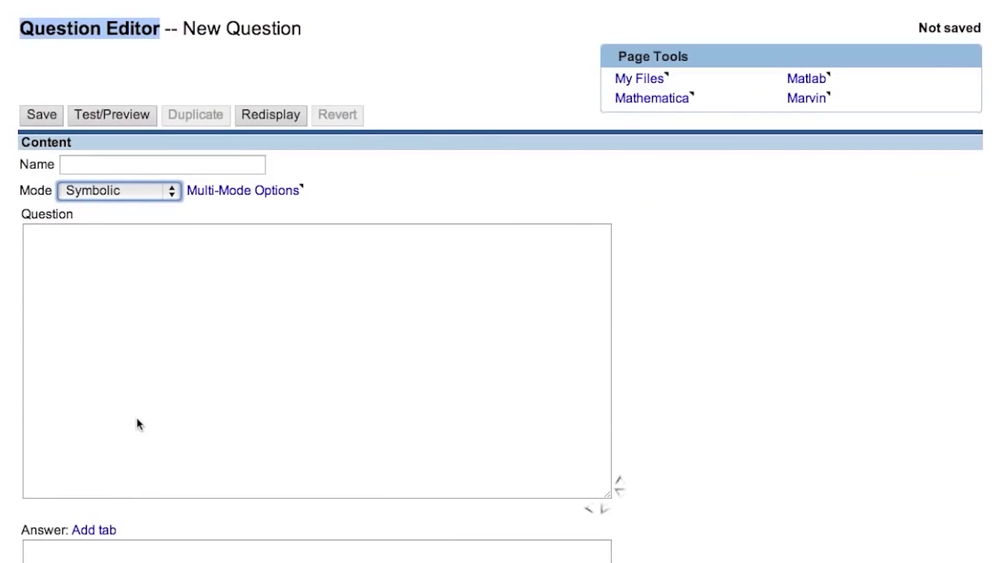
{"action": "left_click", "coordinate": [139, 424]}
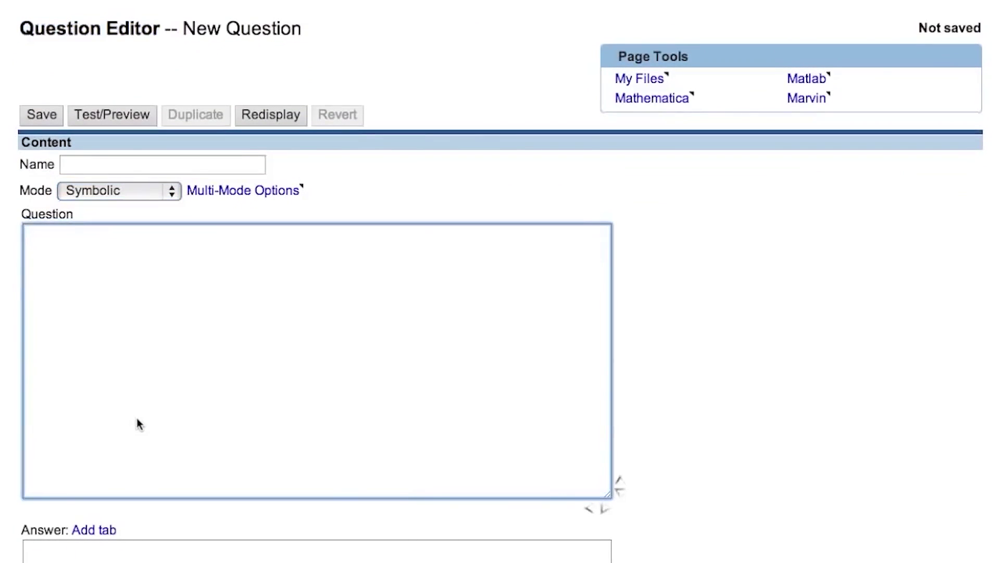
Paste the question text for the line through (0, 2) and (1, 6), ending '<br /> y = <_>'
{"action": "type", "text": "What is the equation of the line passing through the points (0, 2) and (1, 6)? <br />  y = <_>"}
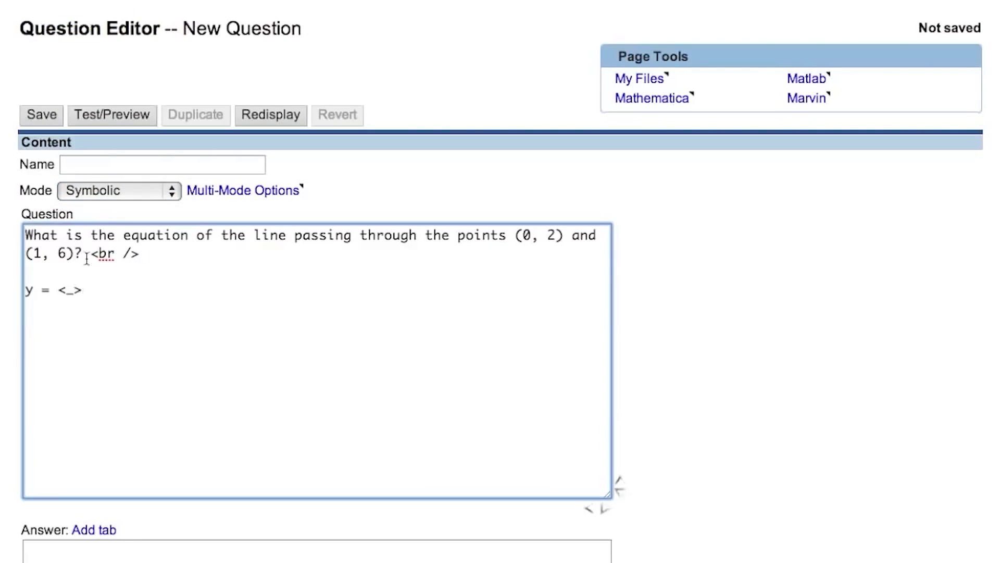
{"action": "left_click_drag", "start_coordinate": [82, 254], "coordinate": [32, 235]}
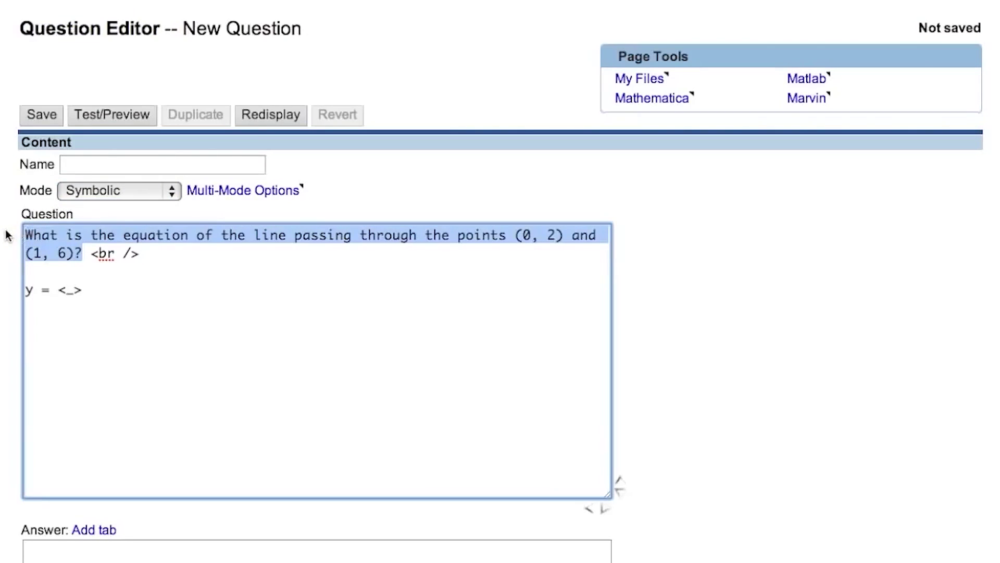
{"action": "left_click_drag", "start_coordinate": [90, 253], "coordinate": [141, 256]}
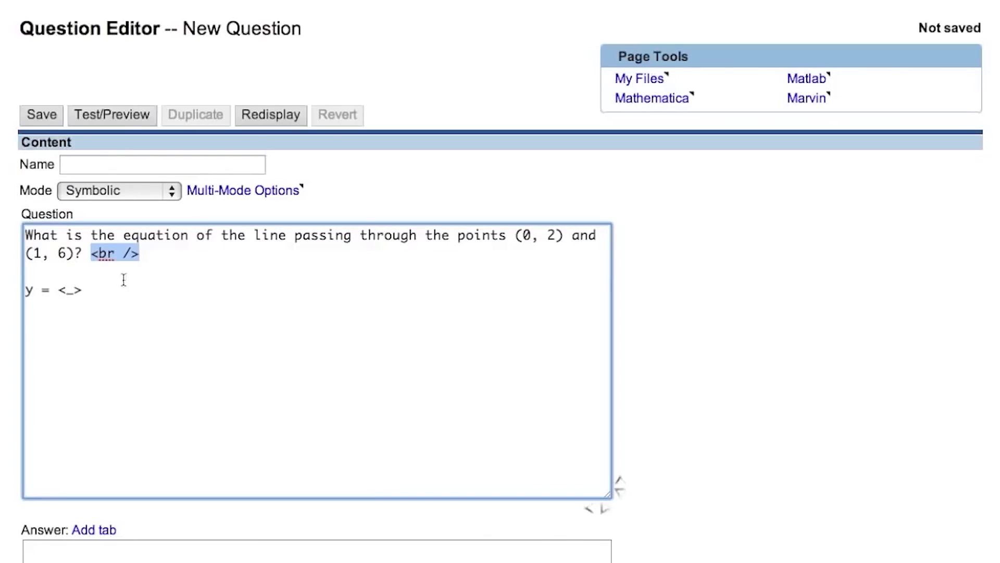
{"action": "left_click_drag", "start_coordinate": [85, 290], "coordinate": [4, 294]}
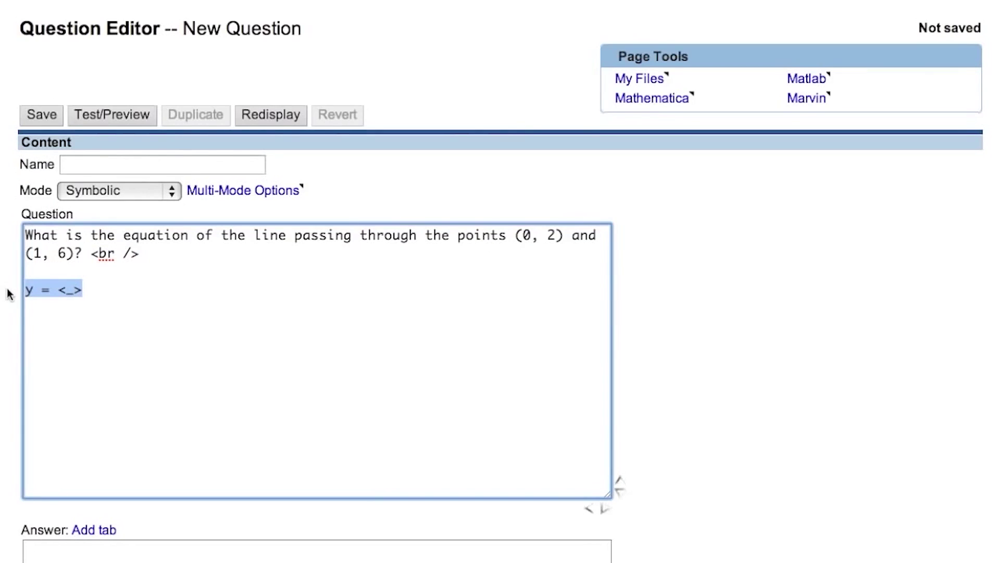
{"action": "scroll", "coordinate": [8, 294], "scroll_direction": "down", "scroll_amount": 3}
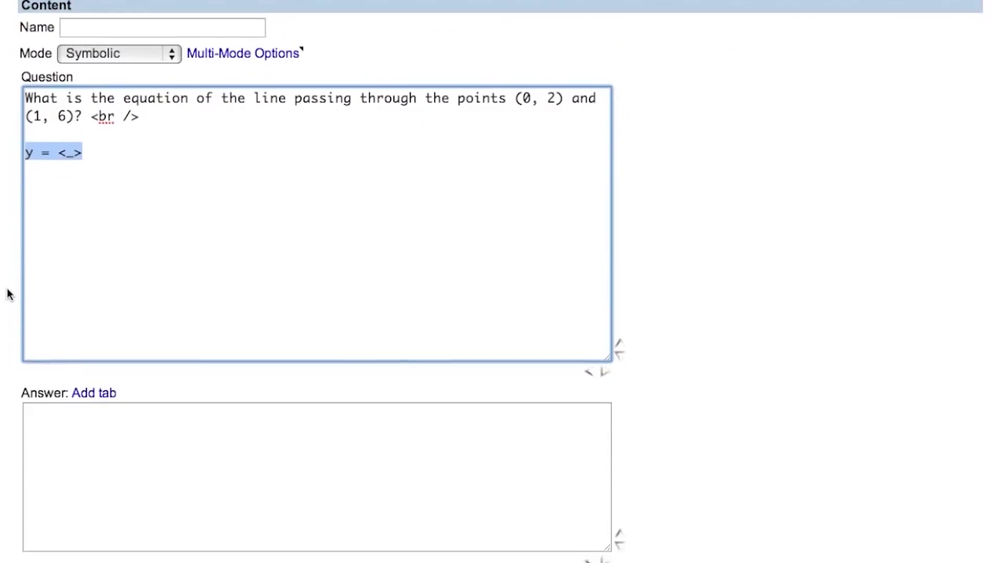
{"action": "scroll", "coordinate": [8, 294], "scroll_direction": "down", "scroll_amount": 1}
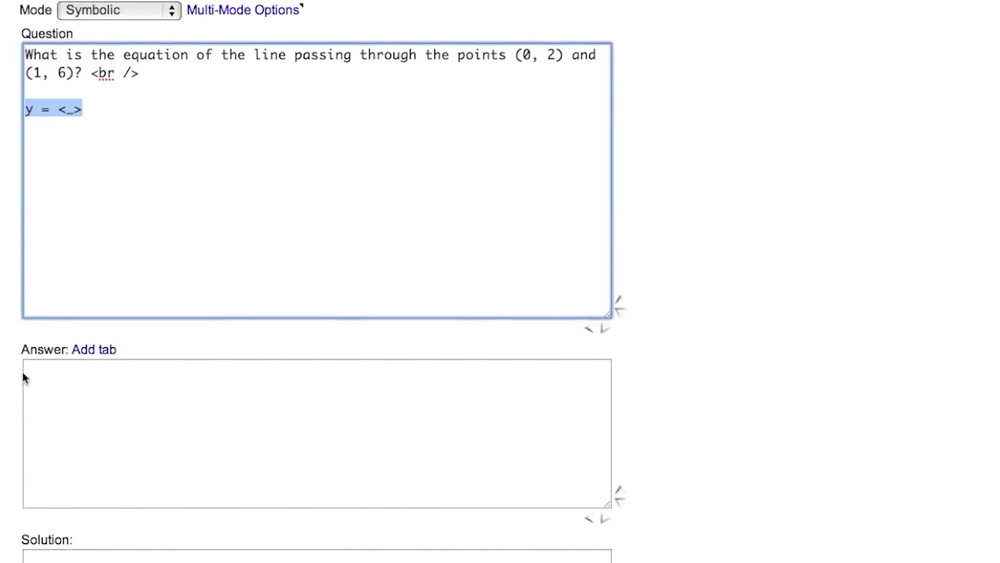
{"action": "left_click", "coordinate": [45, 373]}
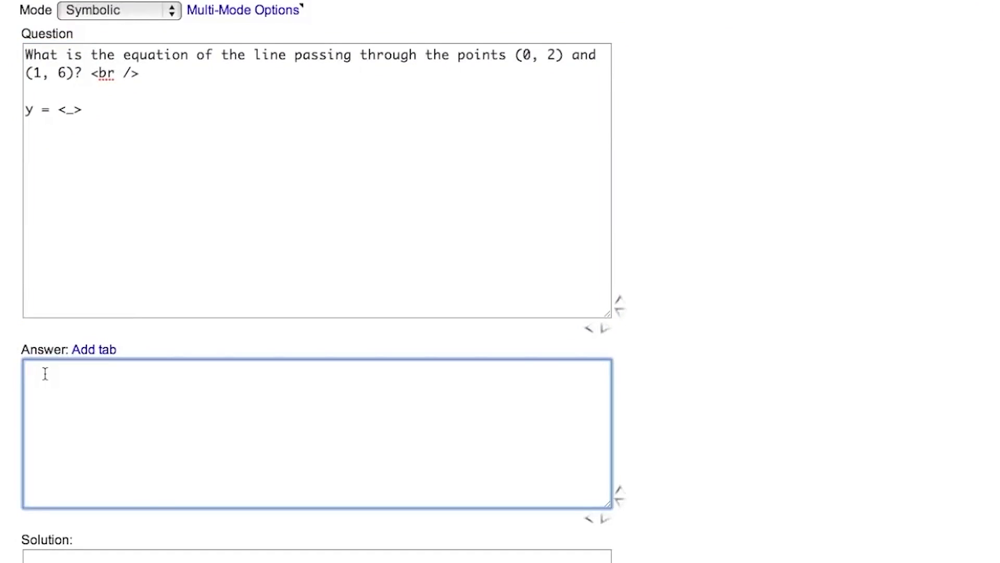
Type the answer-key tag <EQN $PAD='calc';''>, settling on calc after trying phys and devmath
{"action": "type", "text": "<EQN $PAD='';"}
{"action": "key", "text": "Left"}
{"action": "key", "text": "Left"}
{"action": "type", "text": "phys"}
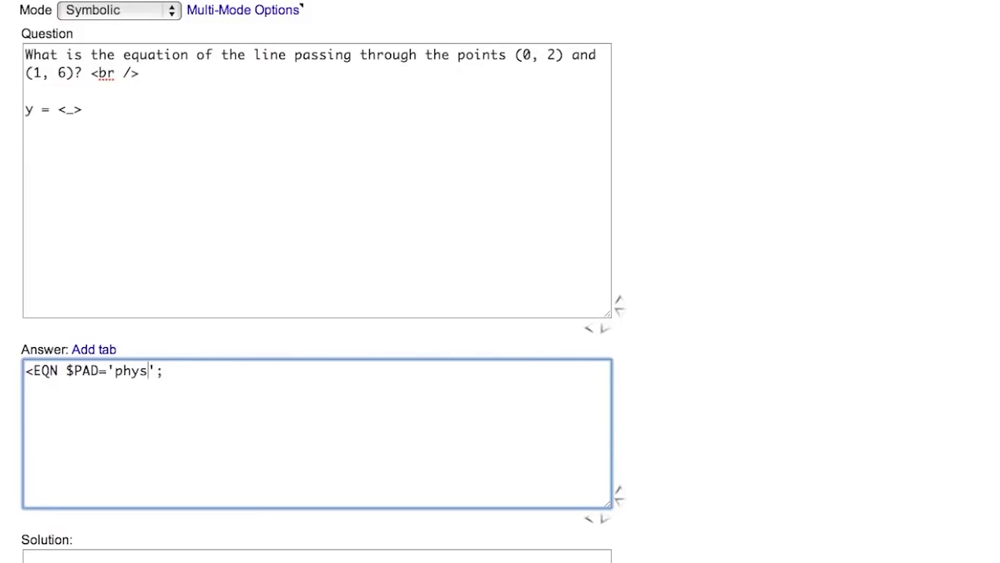
{"action": "key", "text": "BackSpace"}
{"action": "key", "text": "BackSpace"}
{"action": "key", "text": "BackSpace"}
{"action": "key", "text": "BackSpace"}
{"action": "type", "text": "devmath"}
{"action": "key", "text": "BackSpace"}
{"action": "key", "text": "BackSpace"}
{"action": "key", "text": "BackSpace"}
{"action": "key", "text": "BackSpace"}
{"action": "key", "text": "BackSpace"}
{"action": "key", "text": "BackSpace"}
{"action": "key", "text": "BackSpace"}
{"action": "type", "text": "calc"}
{"action": "key", "text": "Right"}
{"action": "key", "text": "Right"}
{"action": "type", "text": "''>"}
Declare x as the answer's only variable with 'x:'
{"action": "type", "text": "x:"}
{"action": "type", "text": ",y,z,a,b"}
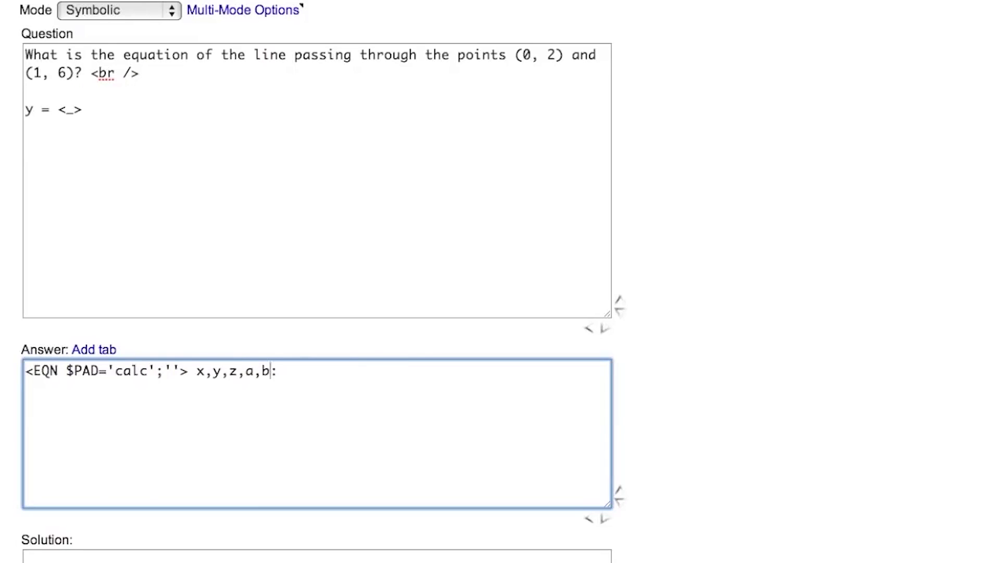
{"action": "key", "text": "BackSpace"}
{"action": "key", "text": "BackSpace"}
{"action": "key", "text": "BackSpace"}
{"action": "key", "text": "BackSpace"}
{"action": "key", "text": "BackSpace"}
{"action": "key", "text": "BackSpace"}
{"action": "key", "text": "BackSpace"}
{"action": "left_click", "coordinate": [213, 371]}
Enter 4x + 2 as the correct answer and open Test/Preview
{"action": "type", "text": "4x + 2"}
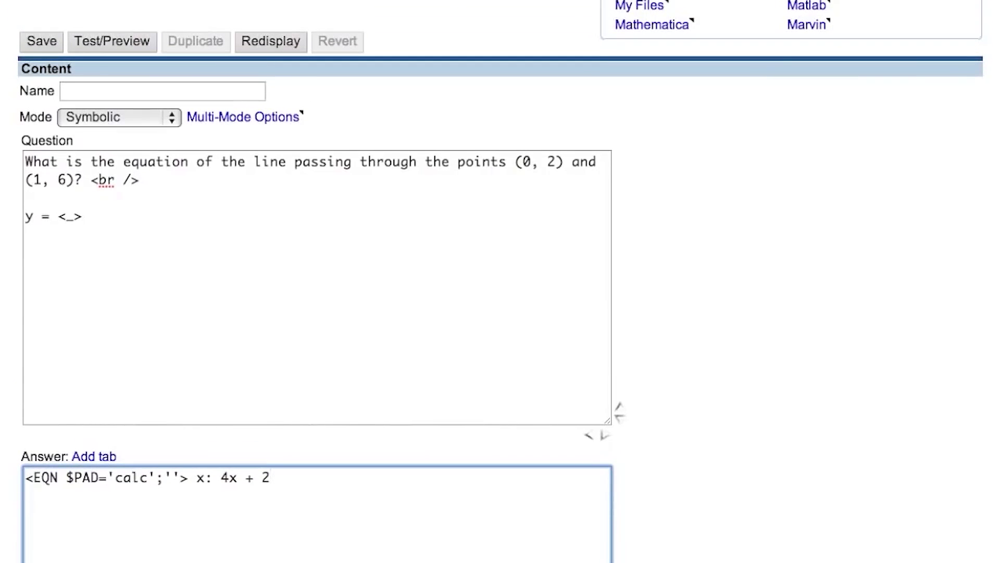
{"action": "left_click", "coordinate": [140, 46]}
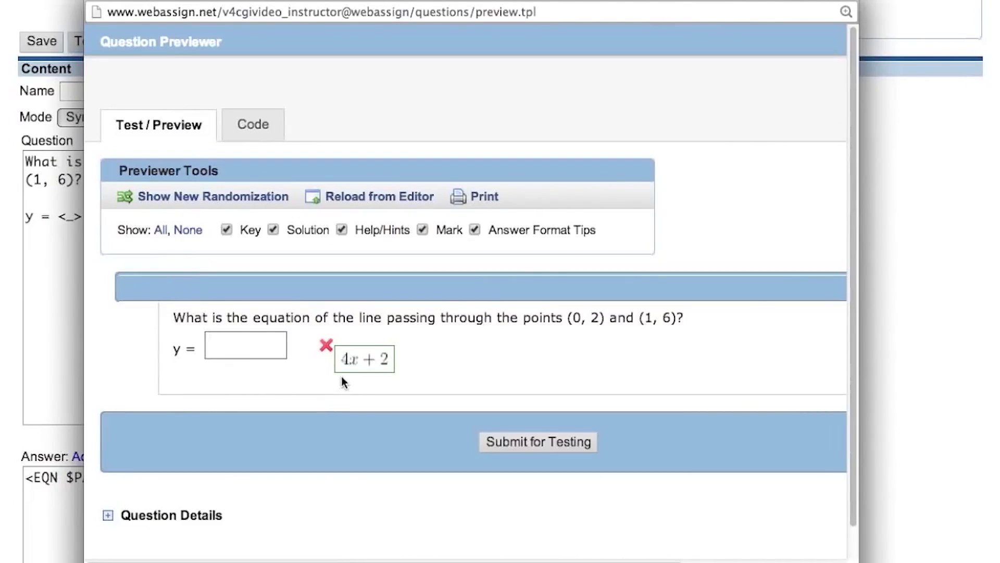
Submit the test answer 2 +4x, see it graded correct, then clear the y = box
{"action": "left_click", "coordinate": [249, 351]}
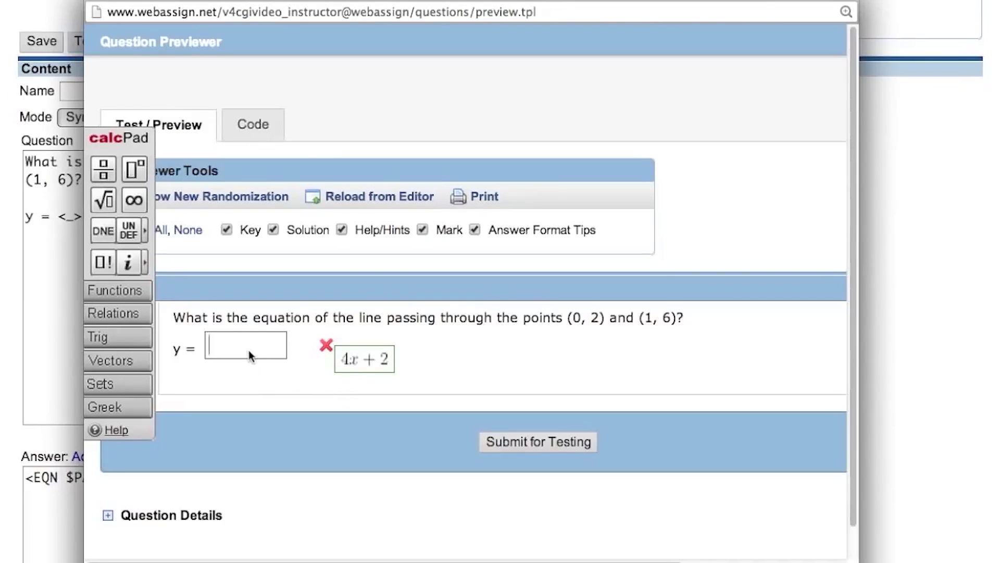
{"action": "type", "text": "2 +4x"}
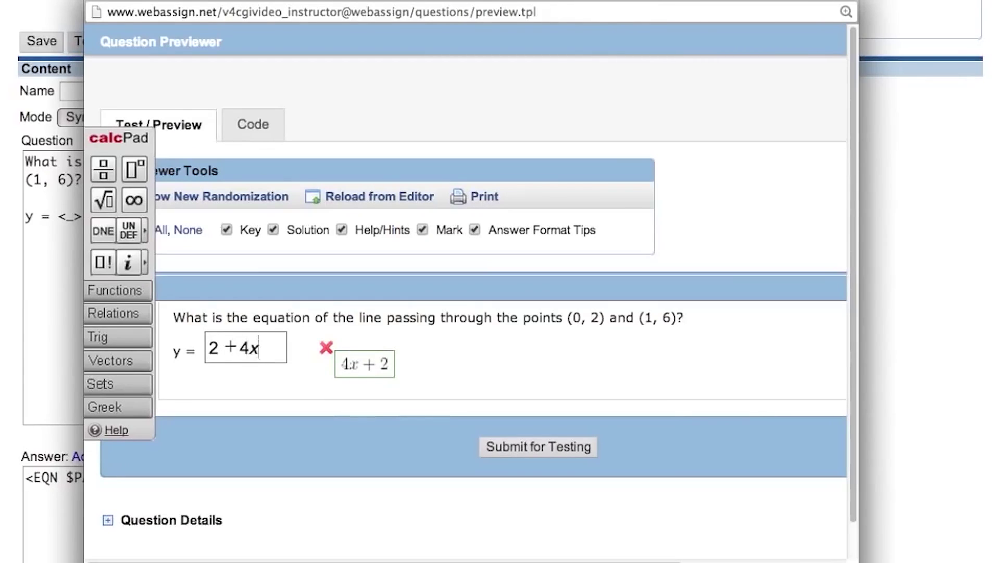
{"action": "left_click", "coordinate": [488, 448]}
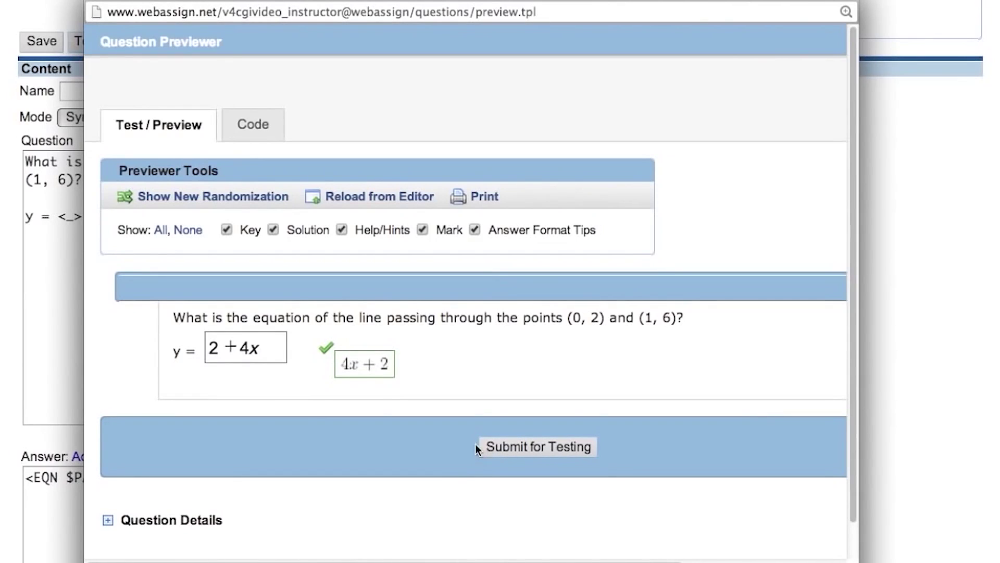
{"action": "left_click", "coordinate": [269, 349]}
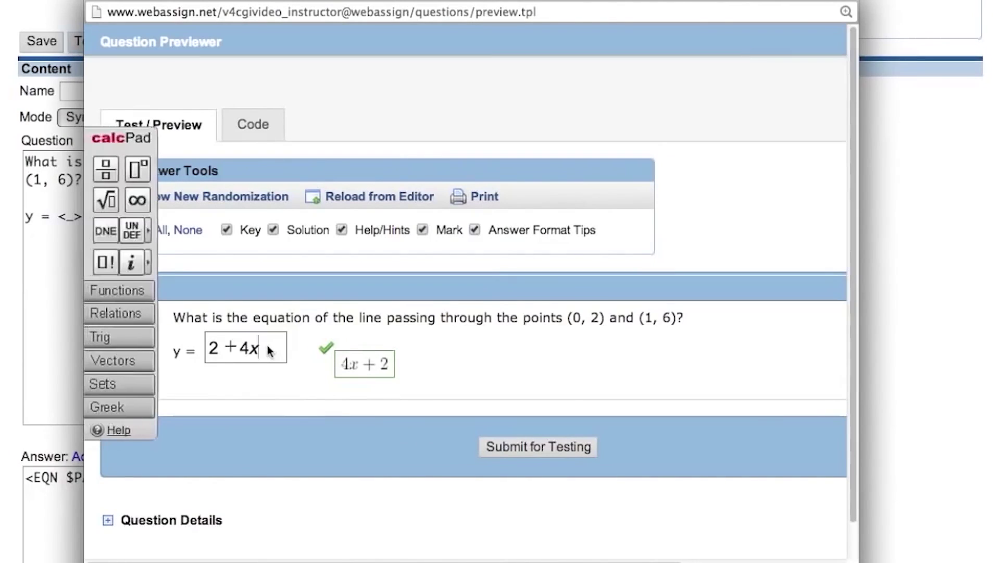
{"action": "key", "text": "BackSpace"}
{"action": "key", "text": "BackSpace"}
{"action": "key", "text": "BackSpace"}
{"action": "key", "text": "BackSpace"}
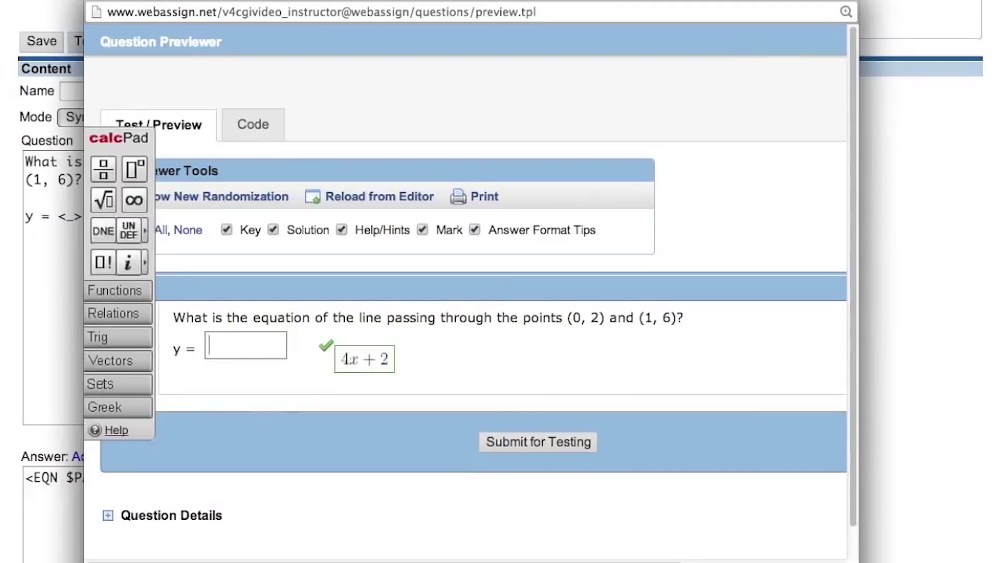
Submit the factored test answer 2(2x+1) for grading
{"action": "type", "text": "2("}
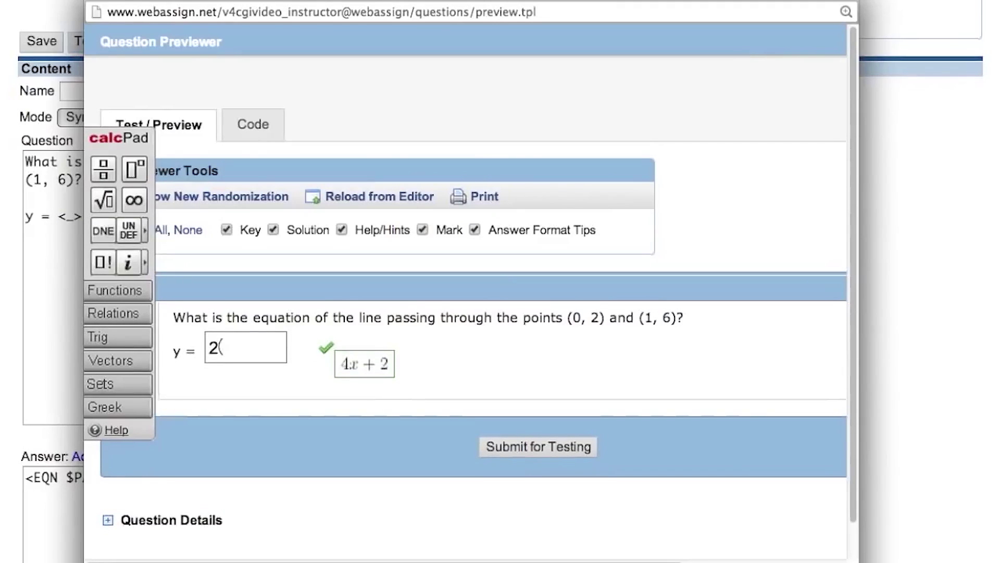
{"action": "type", "text": "2x"}
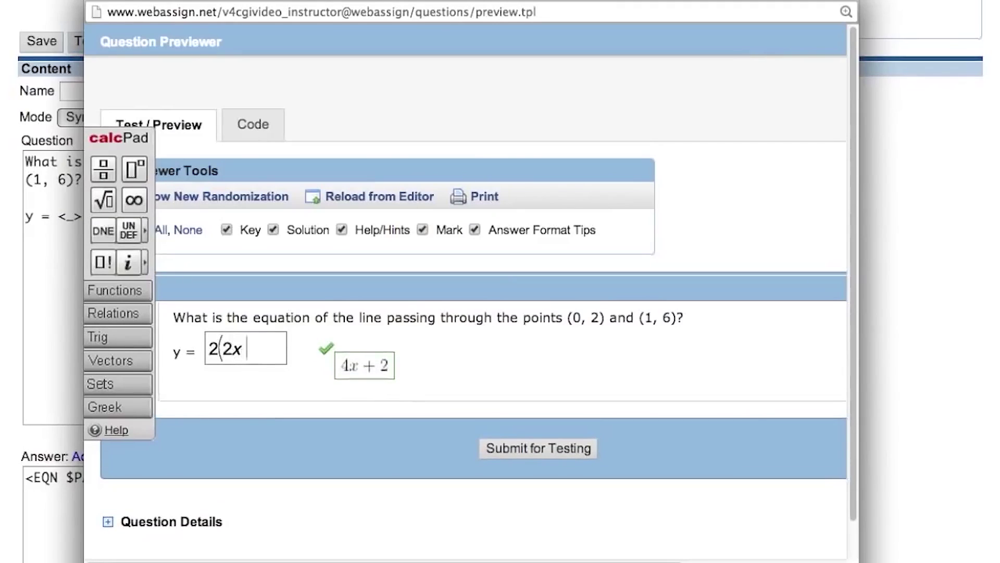
{"action": "type", "text": "+1)"}
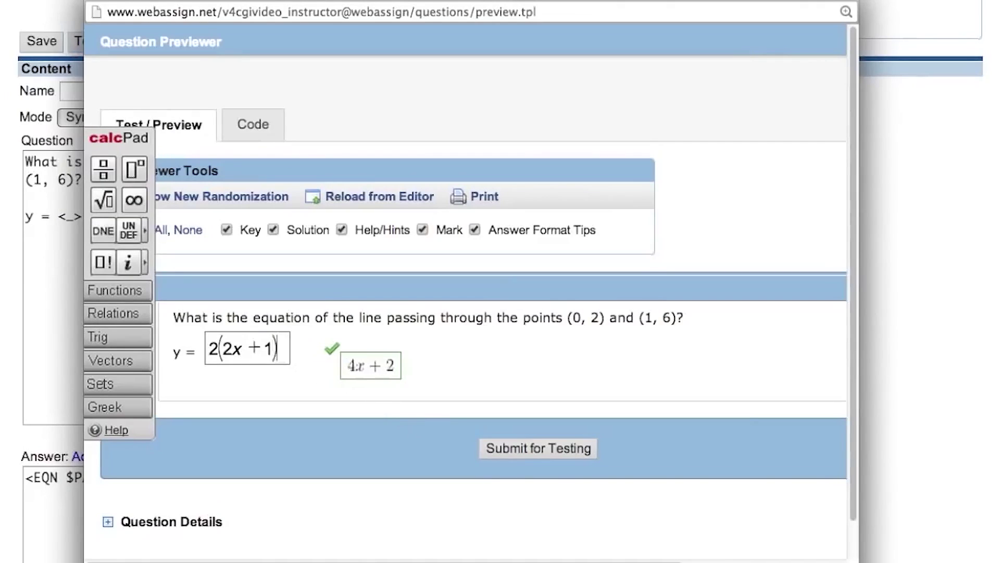
{"action": "left_click", "coordinate": [490, 449]}
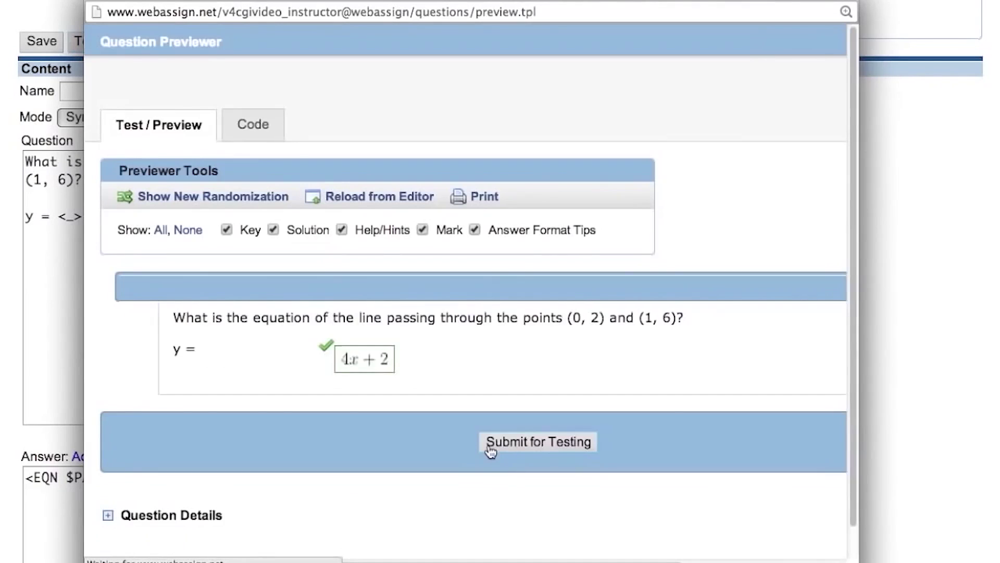